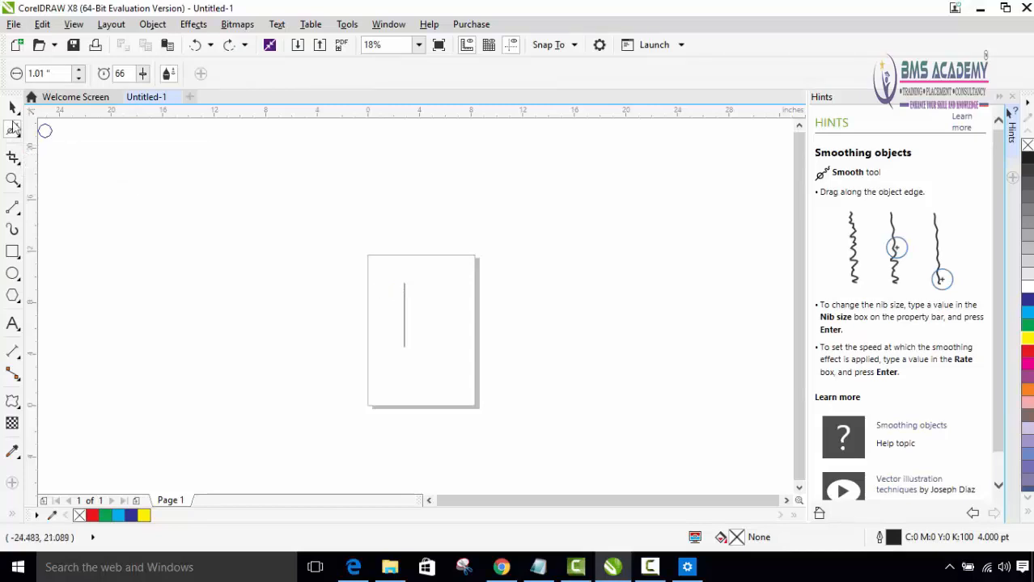
Examine the rough edge along the upper part of the vertical line at close range
left_click(15, 132)
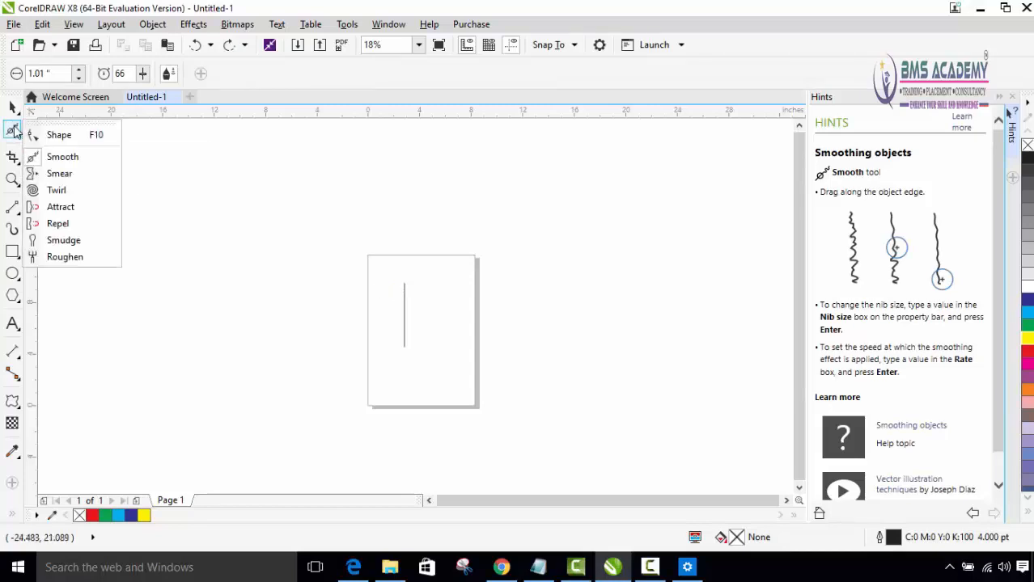
left_click(71, 161)
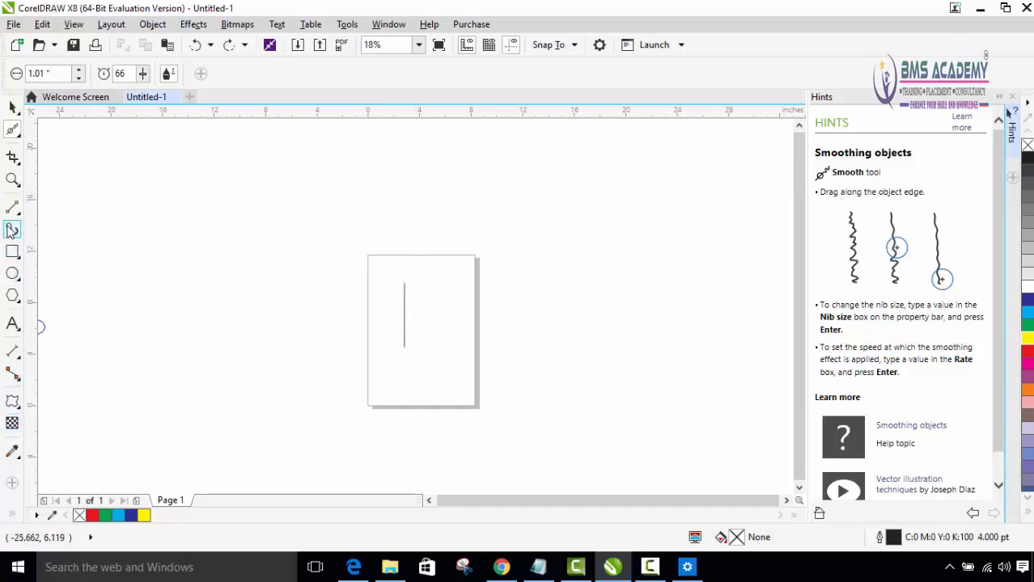
left_click(11, 181)
left_click(406, 307)
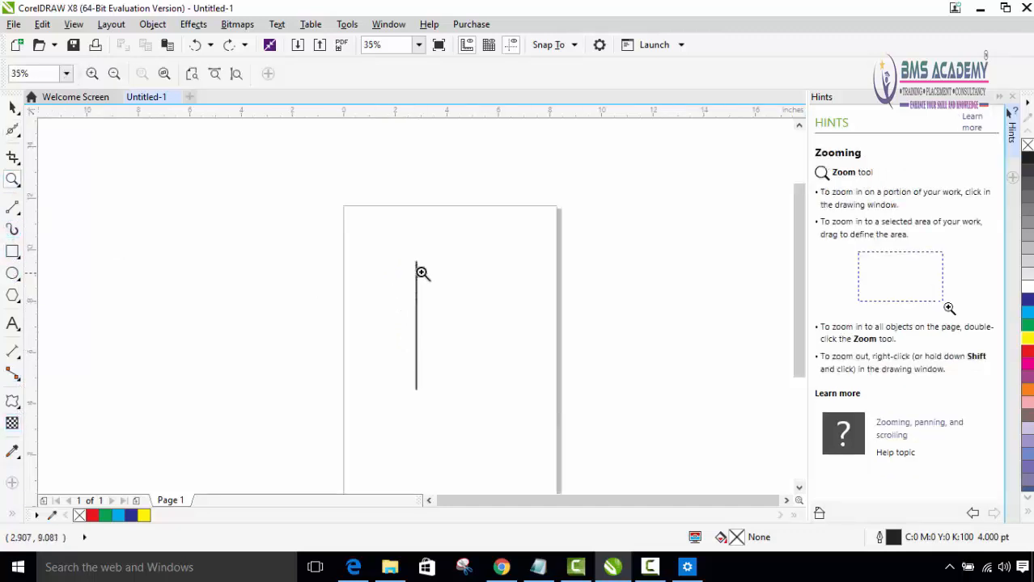
left_click(423, 291)
left_click(400, 381)
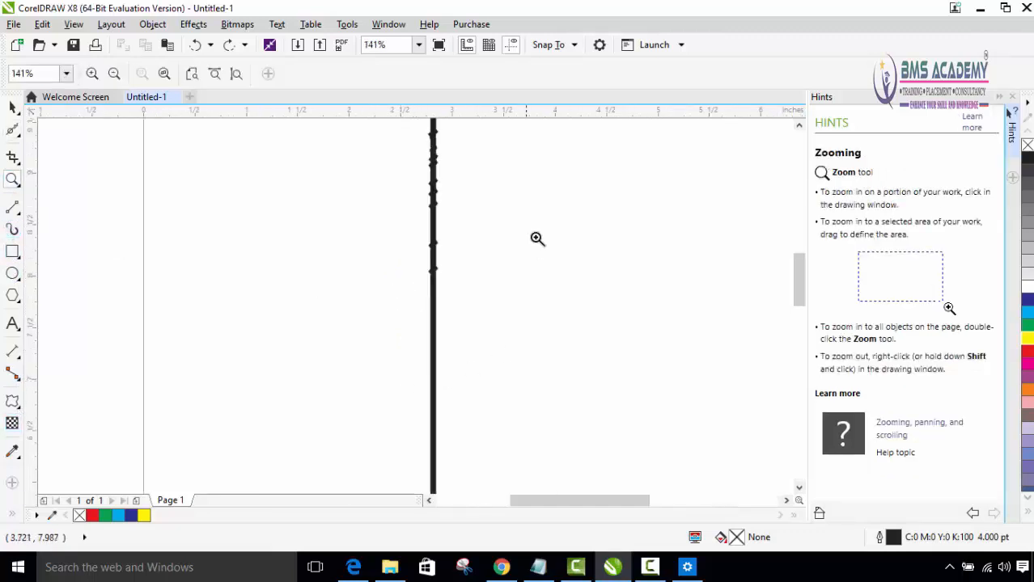
scroll(801, 274, "up", 2)
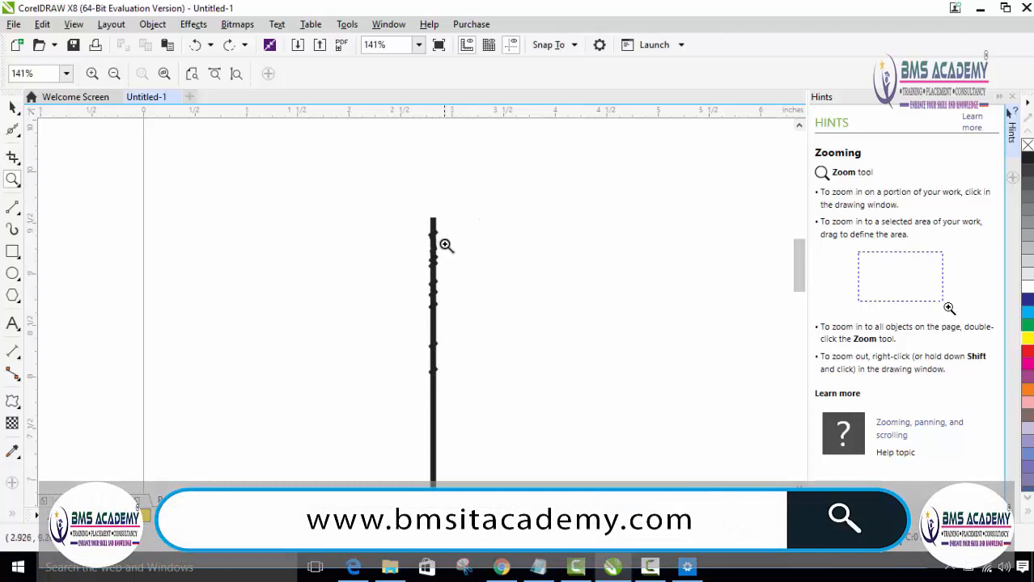
Try to smooth the line's rough upper edge using the Smooth tool with a 0.78-inch nib
left_click(16, 132)
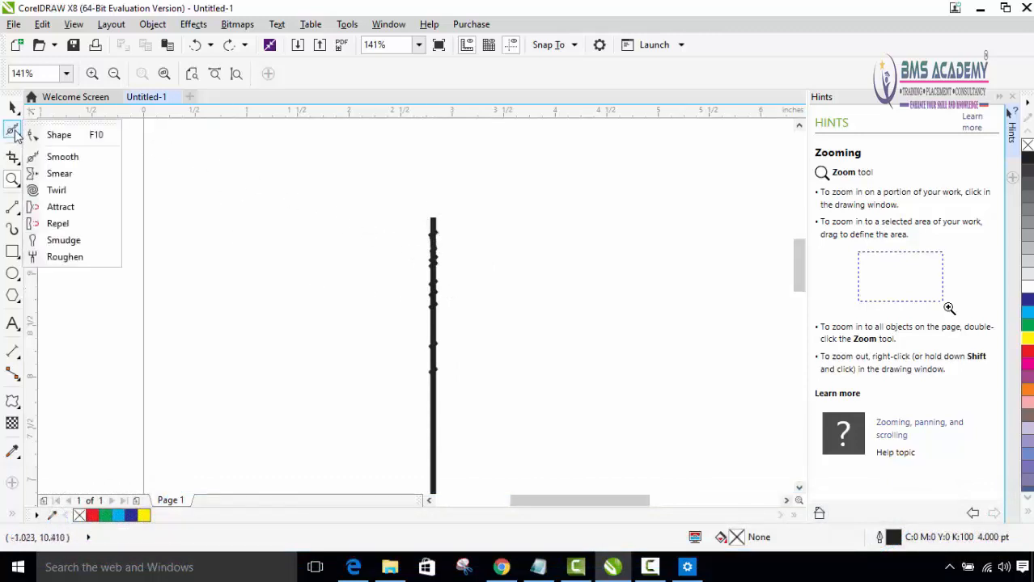
left_click(71, 160)
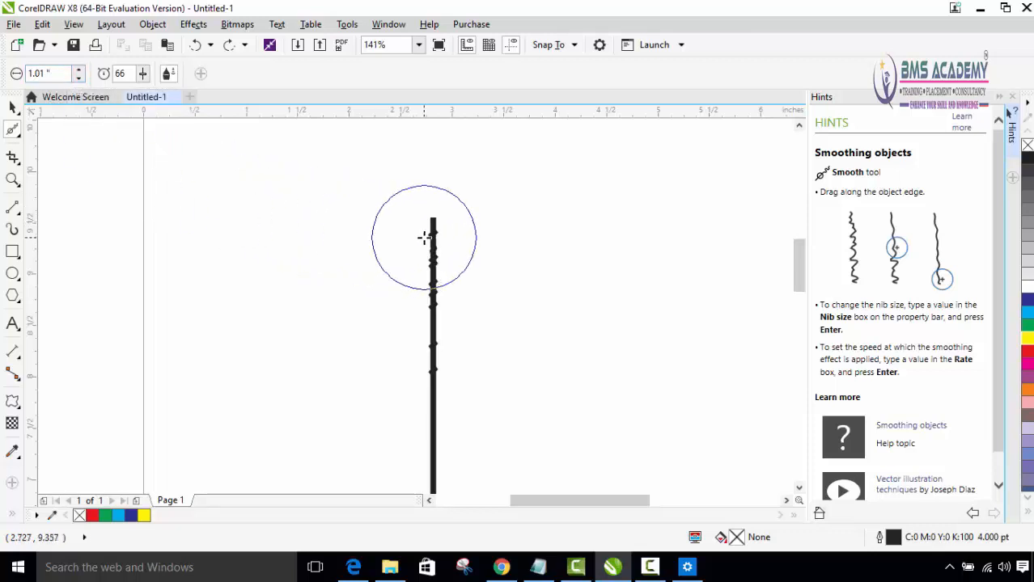
left_click(80, 70)
left_click(80, 77)
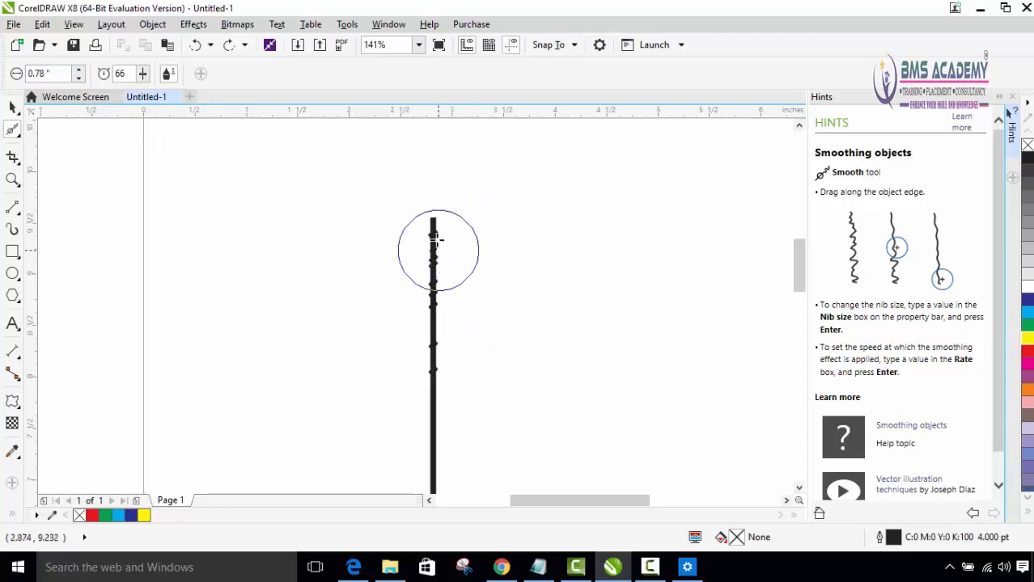
mouse_move(431, 261)
left_mouse_down()
mouse_move(431, 224)
mouse_move(433, 285)
mouse_move(436, 220)
mouse_move(433, 264)
mouse_move(433, 230)
left_mouse_up()
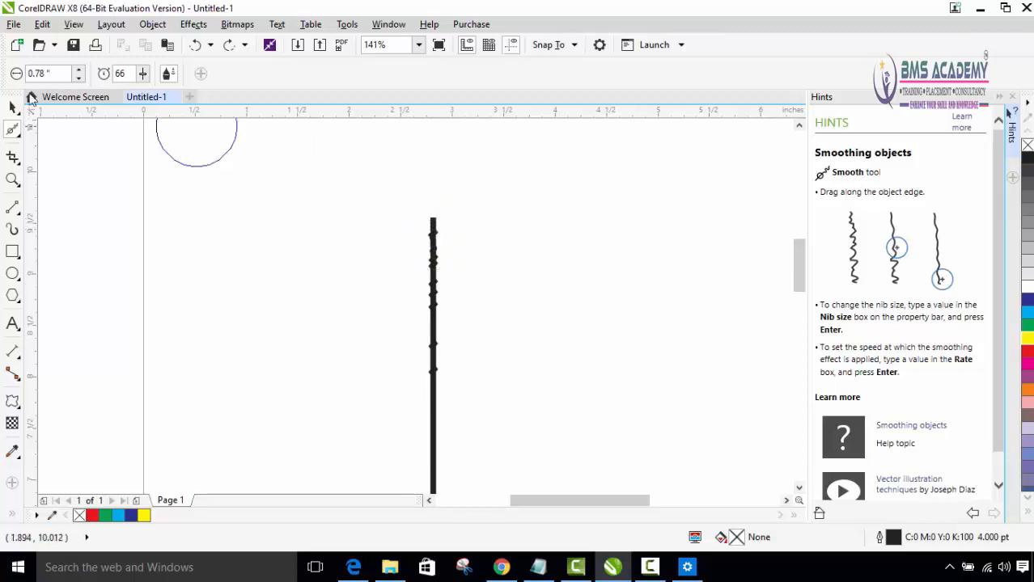
Set the Smooth tool's nib size to 1.0 inch and its rate to 96
left_click_drag(48, 74, 37, 74)
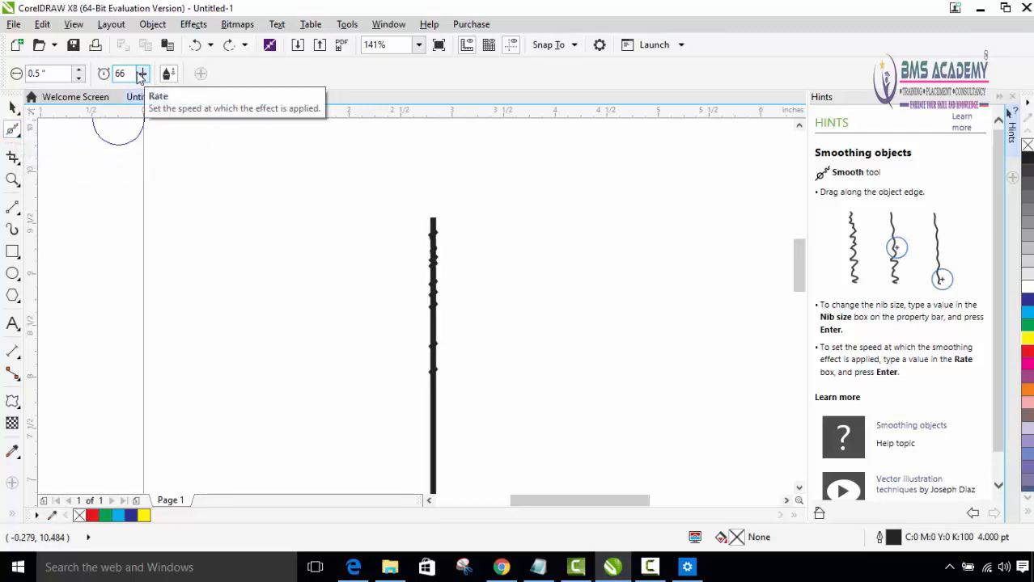
left_click(143, 73)
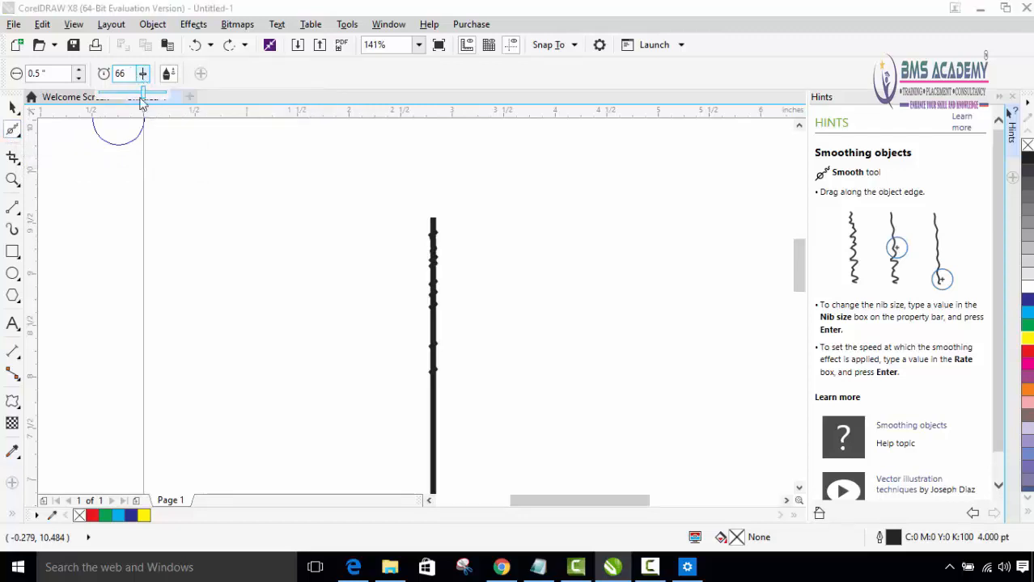
mouse_move(144, 97)
left_mouse_down()
mouse_move(120, 97)
mouse_move(153, 97)
mouse_move(135, 97)
left_mouse_up()
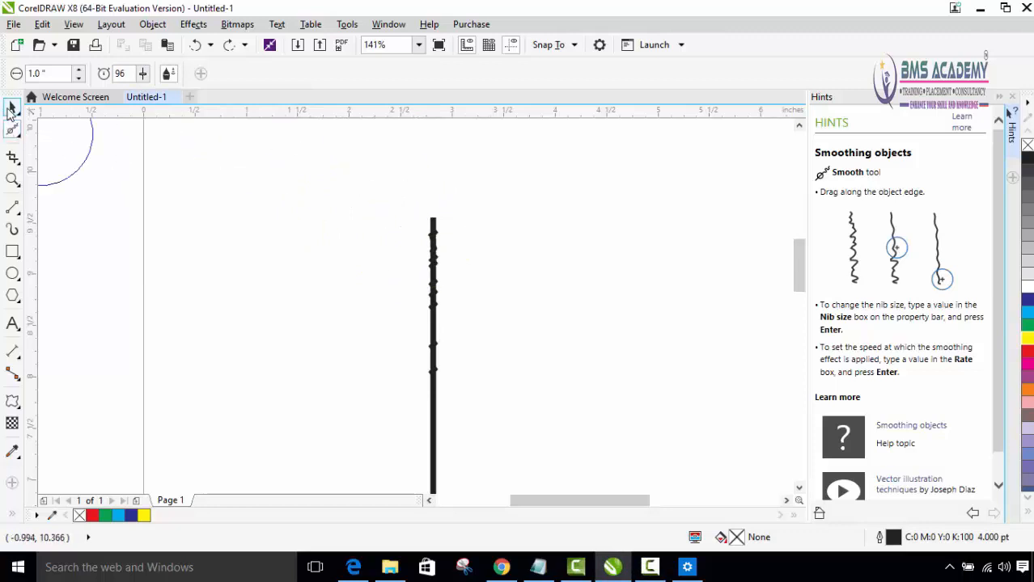
Select the vertical line and smooth out all the bumps along its upper section with the Smooth tool
left_click(12, 108)
left_click(433, 323)
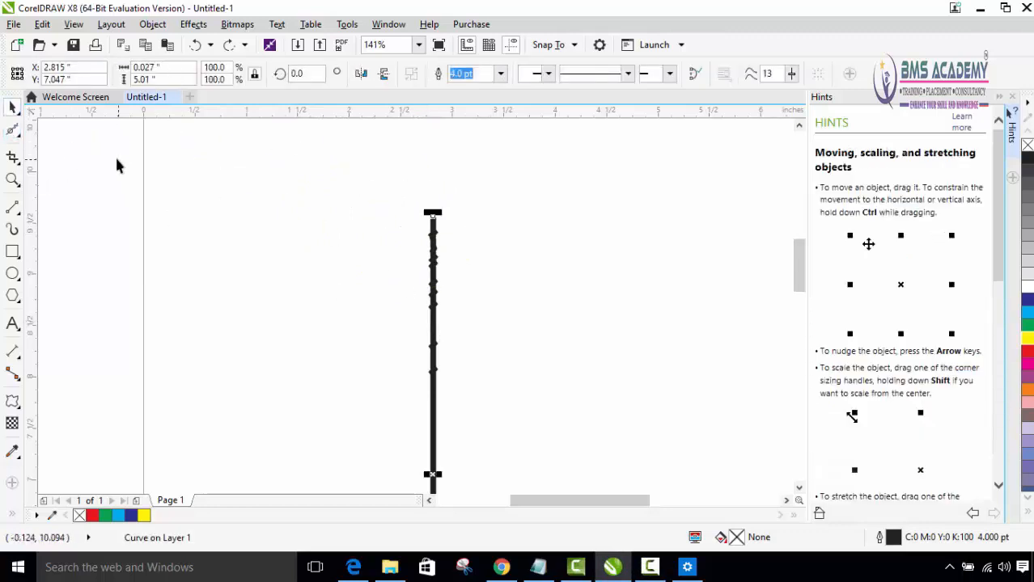
left_click(12, 130)
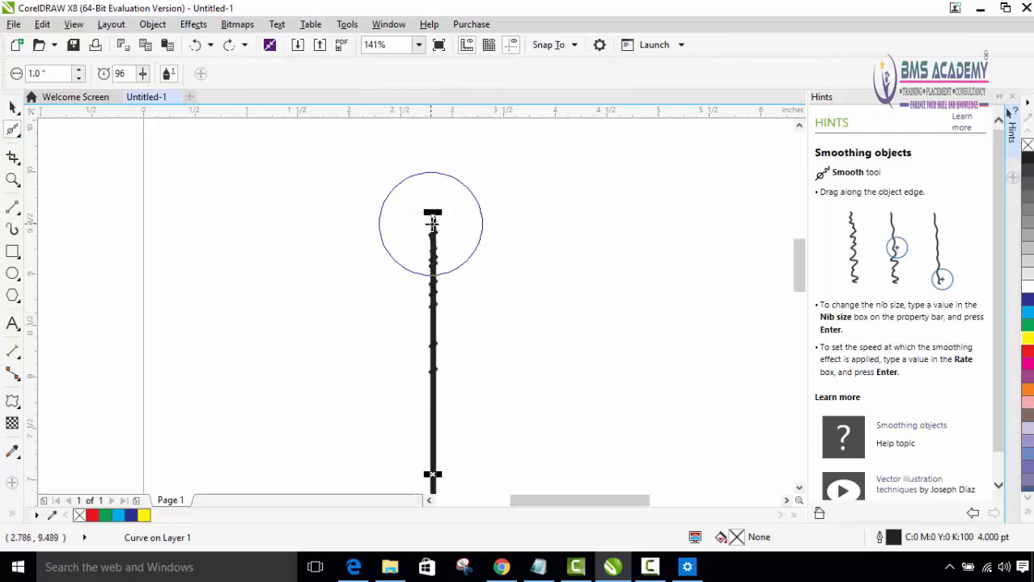
mouse_move(429, 223)
left_mouse_down()
mouse_move(436, 301)
mouse_move(432, 222)
mouse_move(434, 293)
mouse_move(434, 262)
left_mouse_up()
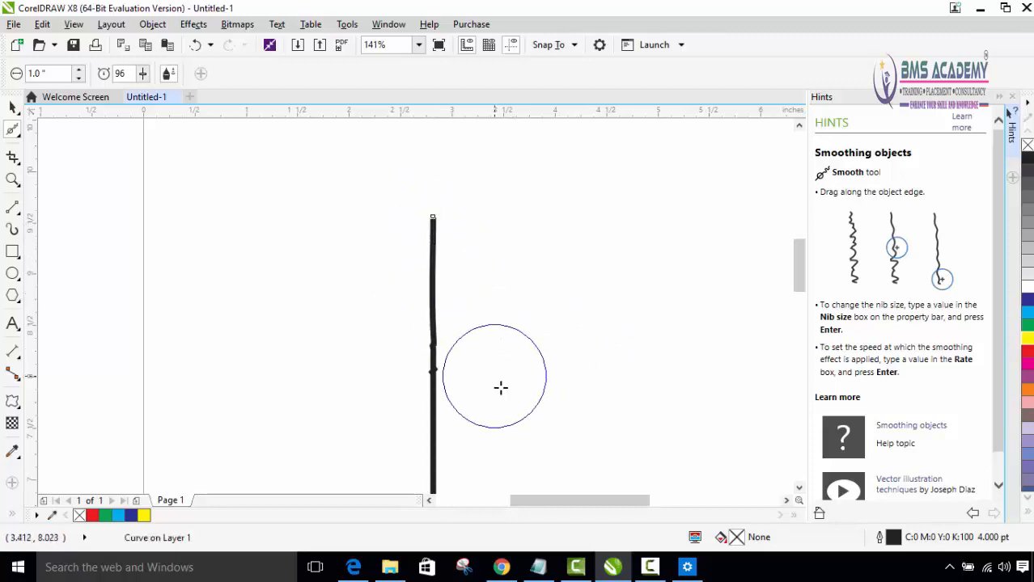
mouse_move(435, 359)
left_mouse_down()
mouse_move(433, 386)
mouse_move(433, 224)
mouse_move(434, 285)
left_mouse_up()
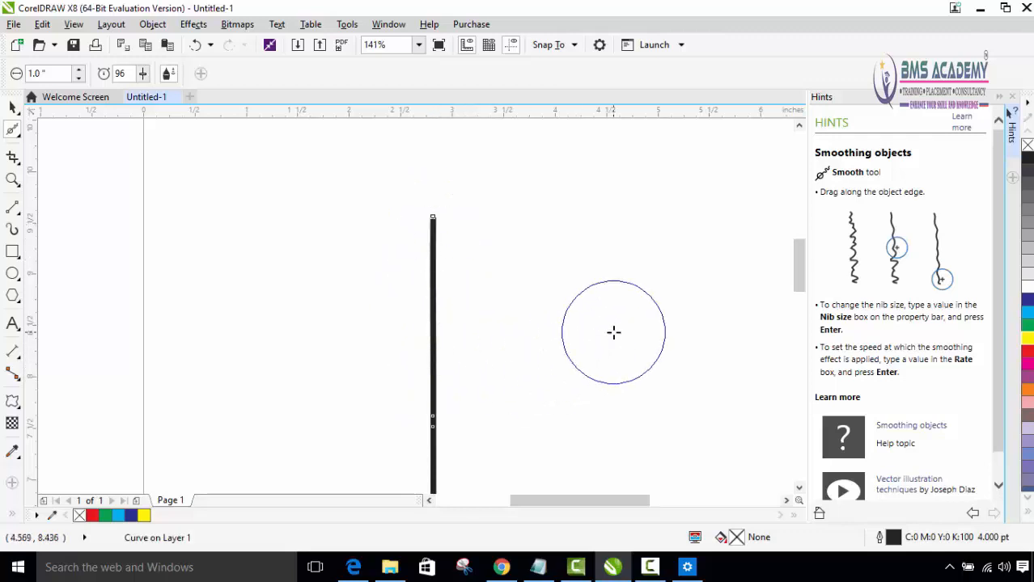
right_click(456, 298)
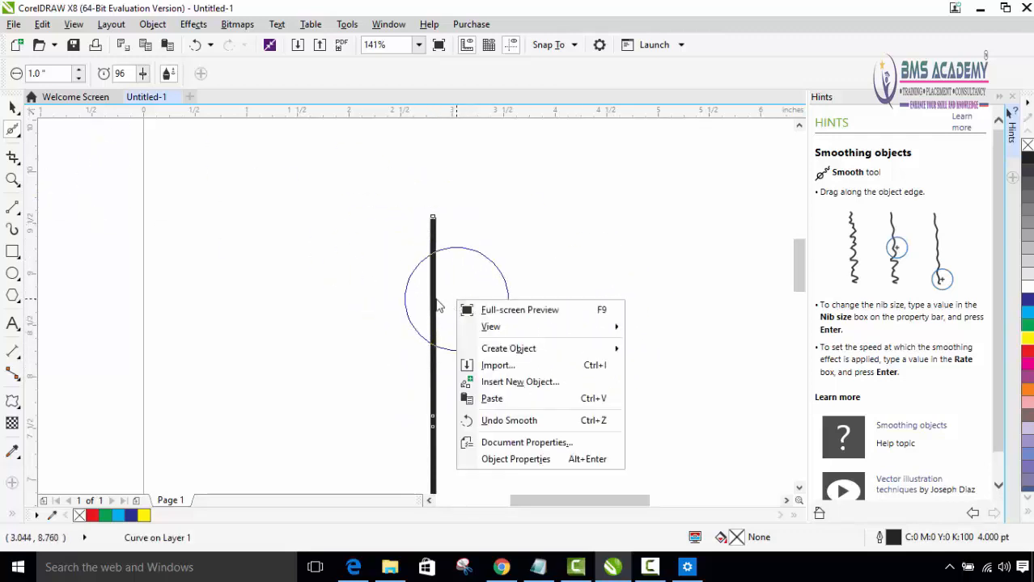
left_click(321, 255)
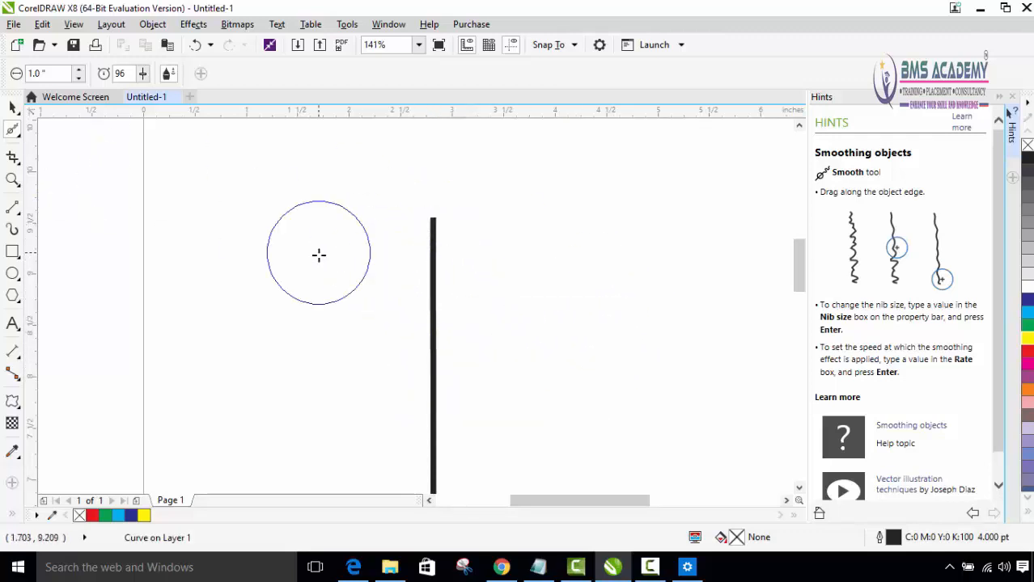
Draw a rectangle about 1.72 inches wide and 0.80 inches high to the right of the vertical line
left_click(12, 179)
right_click(433, 342)
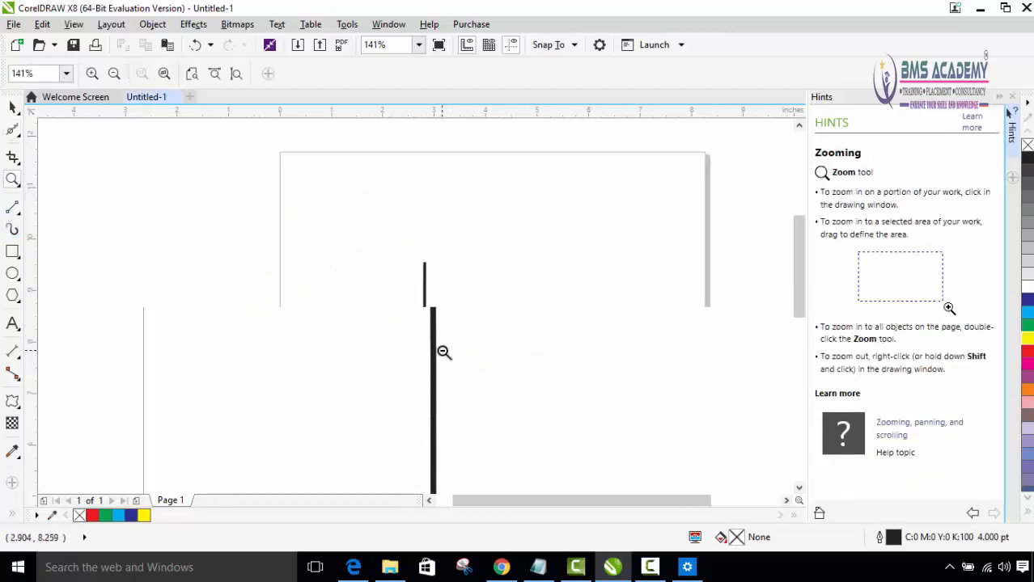
left_click_drag(790, 262, 794, 288)
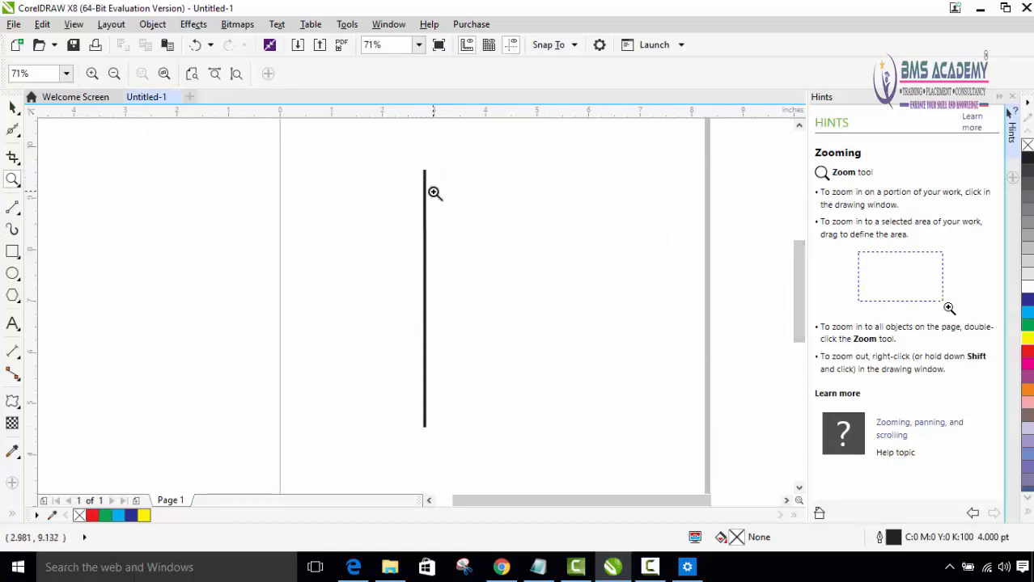
left_click(13, 130)
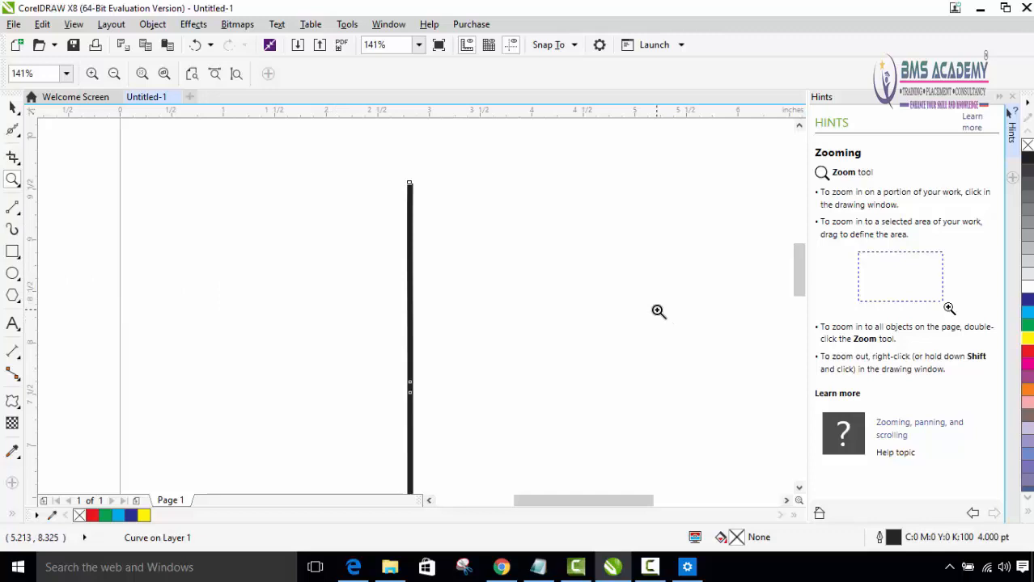
left_click(12, 255)
left_click_drag(526, 237, 707, 322)
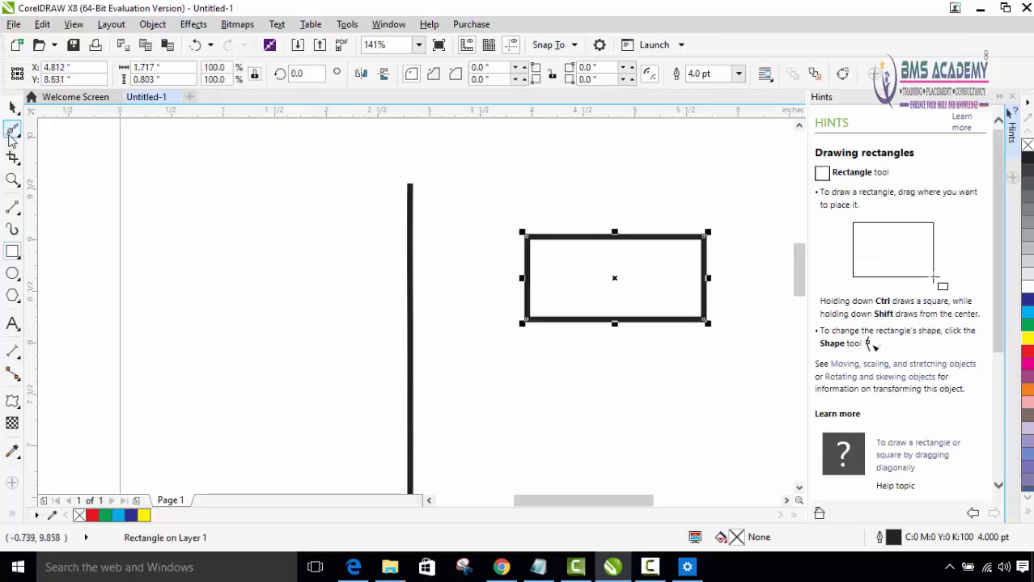
Round all four corners of the rectangle using the Smooth tool
left_click(12, 133)
left_click(57, 157)
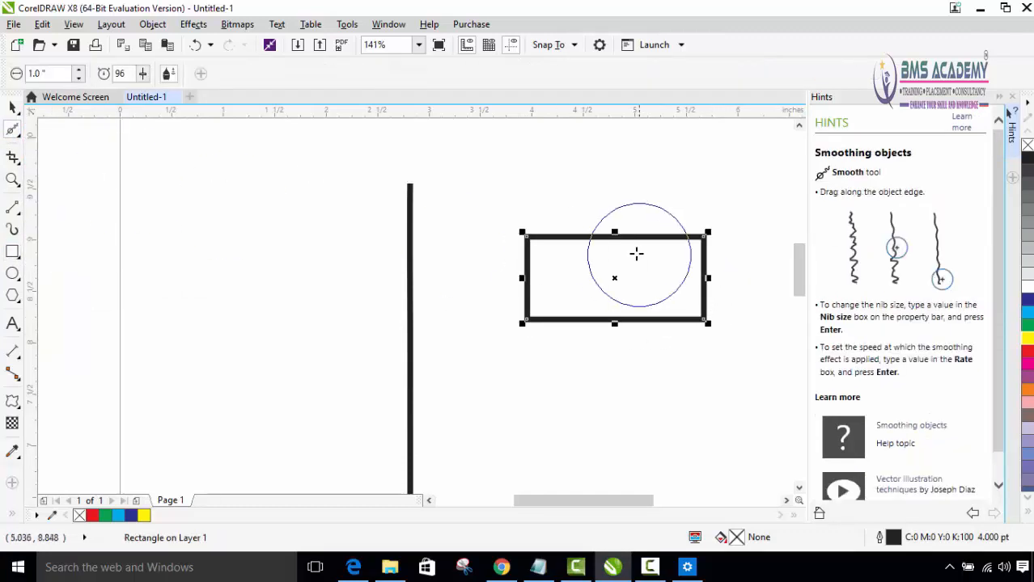
mouse_move(530, 241)
left_mouse_down()
mouse_move(539, 313)
mouse_move(527, 308)
mouse_move(539, 303)
left_mouse_up()
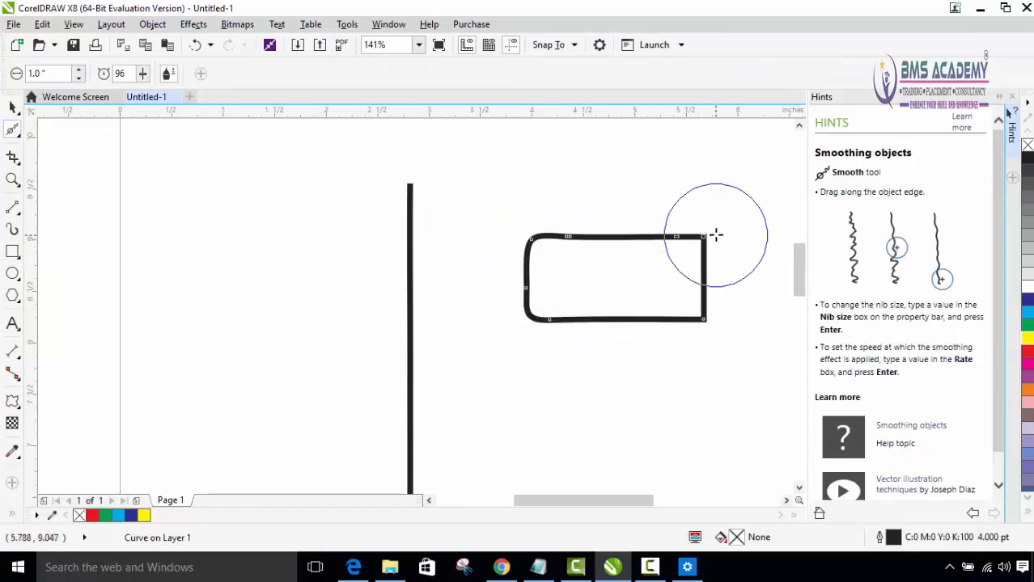
mouse_move(697, 243)
left_mouse_down()
mouse_move(627, 260)
mouse_move(619, 244)
mouse_move(585, 240)
mouse_move(617, 268)
mouse_move(660, 277)
mouse_move(652, 240)
mouse_move(696, 320)
mouse_move(687, 312)
mouse_move(704, 297)
mouse_move(635, 303)
mouse_move(618, 331)
mouse_move(615, 239)
left_mouse_up()
key("ctrl+z")
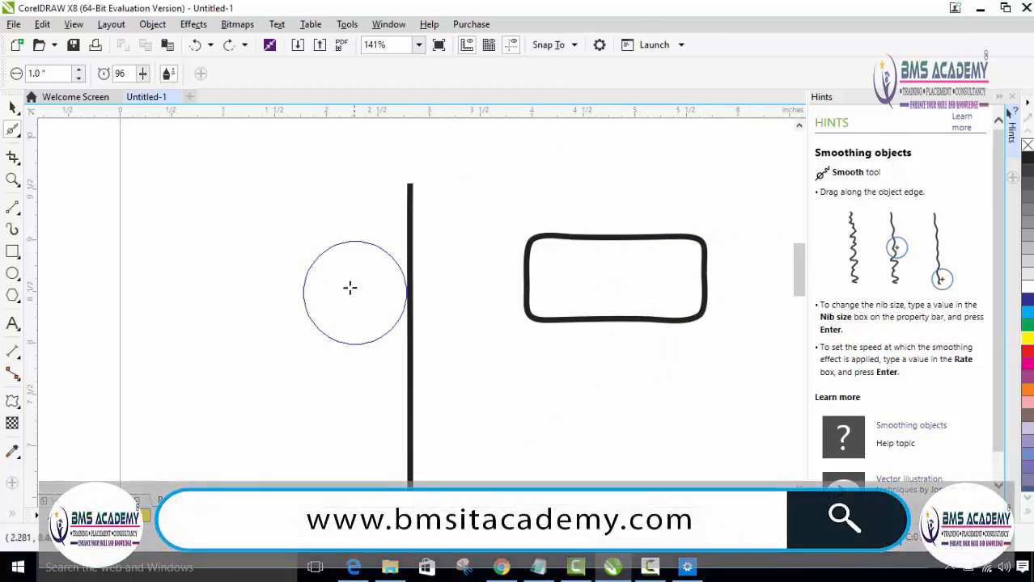
Draw a five-sided polygon about 0.95 by 1.07 inches to the left of the line and soften its corners with the Smooth tool
left_click(12, 299)
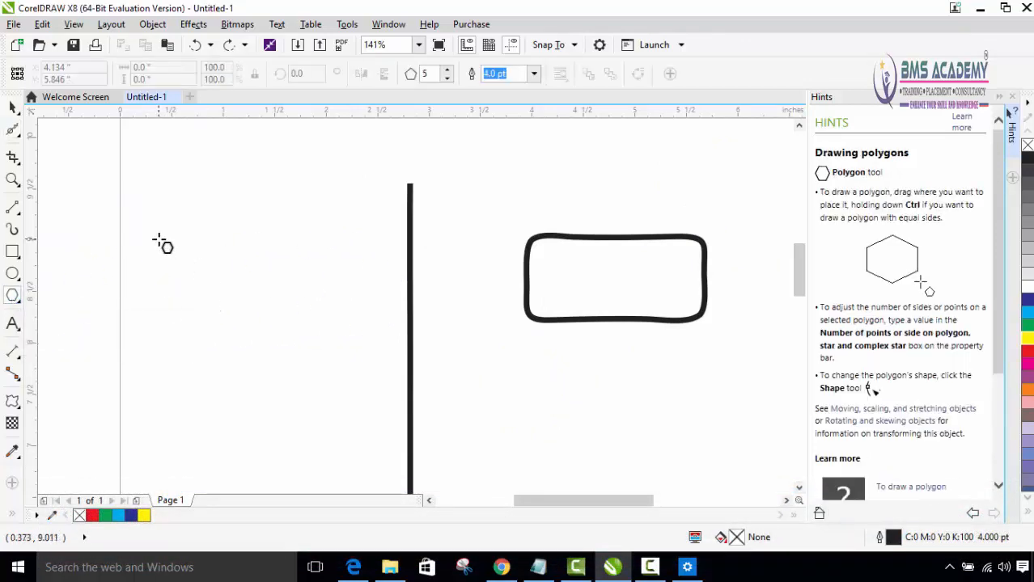
left_click_drag(161, 241, 266, 361)
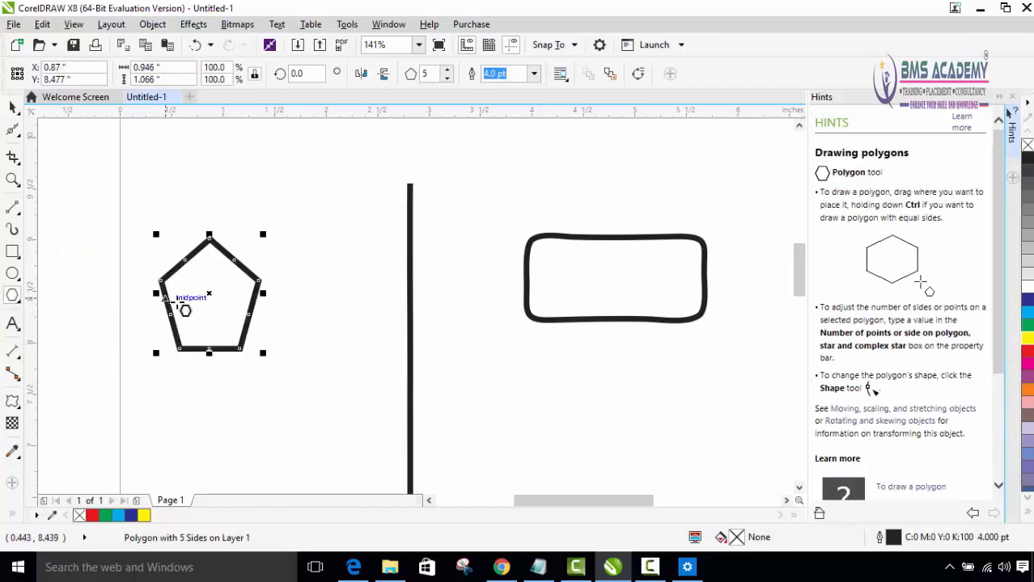
left_click(16, 133)
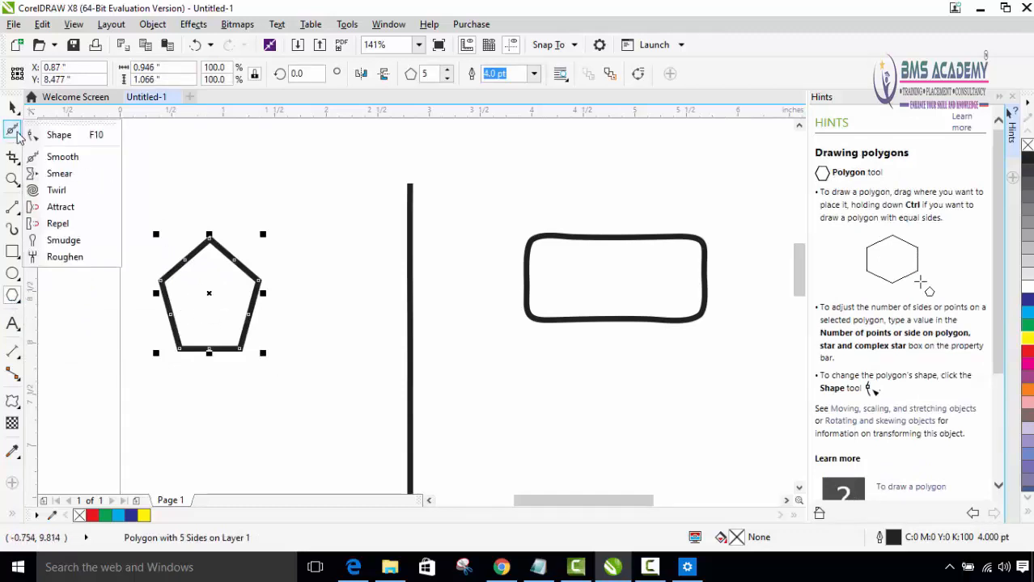
left_click(54, 156)
mouse_move(169, 226)
left_mouse_down()
mouse_move(251, 282)
mouse_move(166, 285)
mouse_move(178, 351)
mouse_move(225, 328)
mouse_move(180, 348)
mouse_move(235, 346)
mouse_move(228, 338)
mouse_move(240, 340)
mouse_move(240, 318)
mouse_move(244, 343)
mouse_move(233, 328)
left_mouse_up()
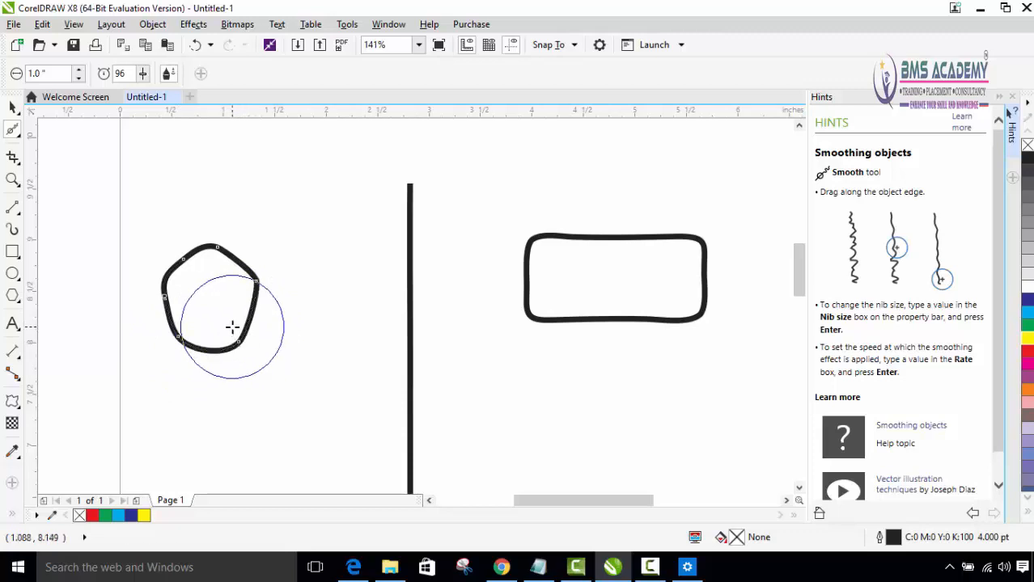